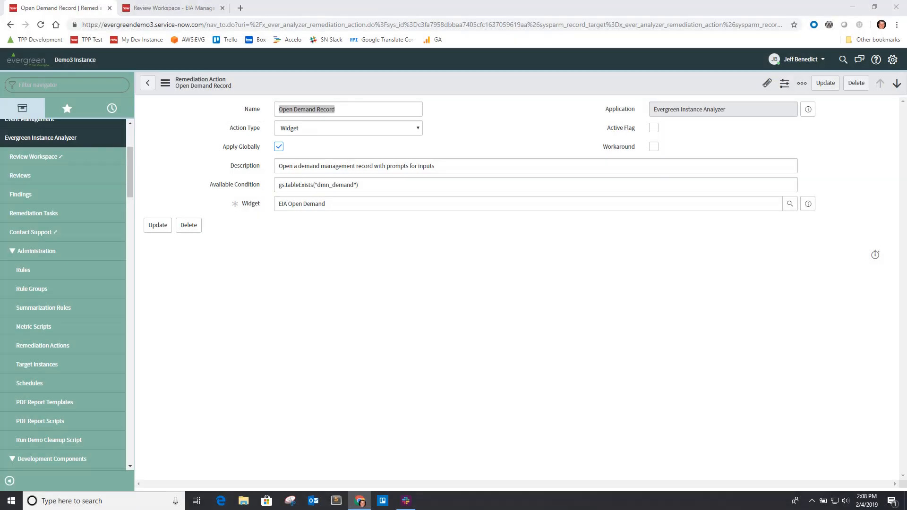
# - Inspect the available condition and the action type choices of the Open Demand Record remediation action
pyautogui.moveTo(358, 184); pyautogui.dragTo(278, 184)
pyautogui.click(359, 185)
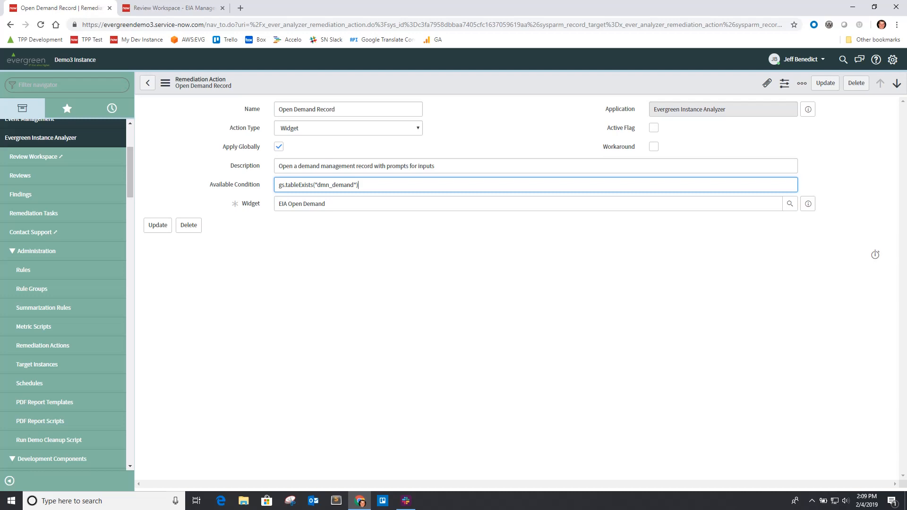
pyautogui.click(348, 128)
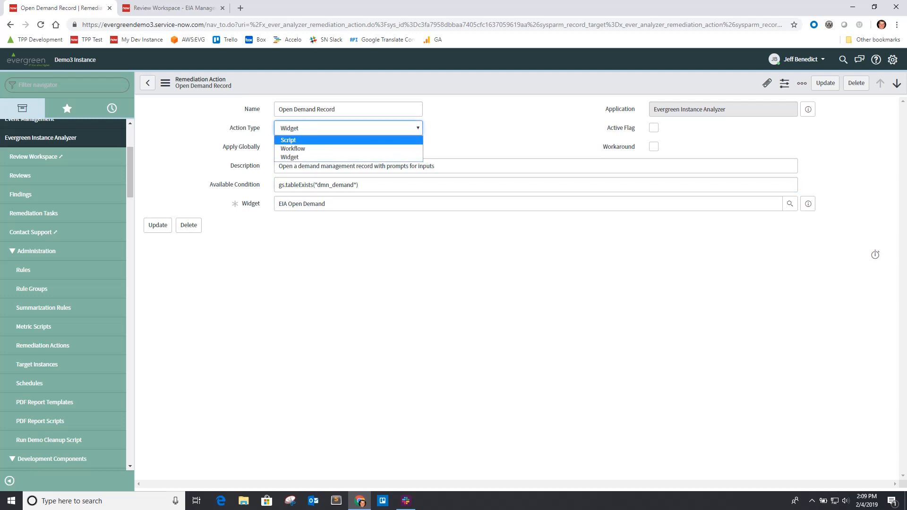
pyautogui.press('Return')
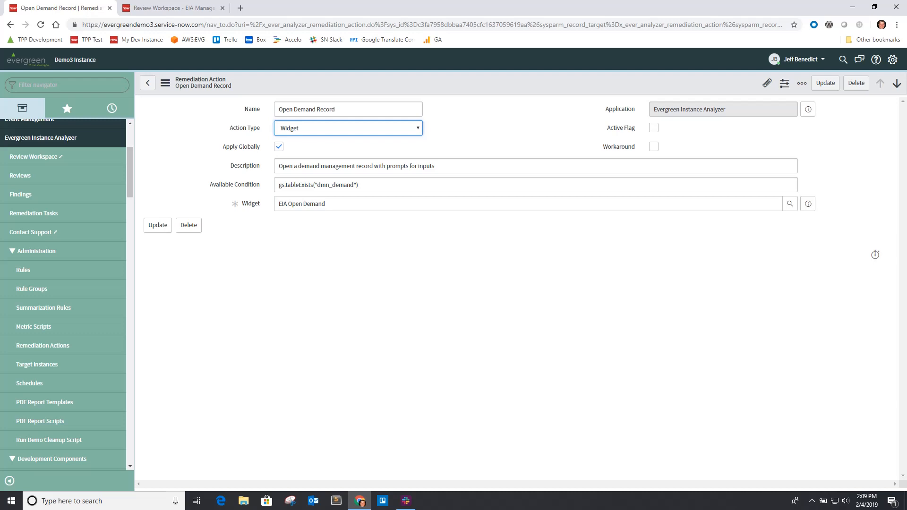
# - Activate the Open Demand Record remediation action and save the record
pyautogui.click(654, 127)
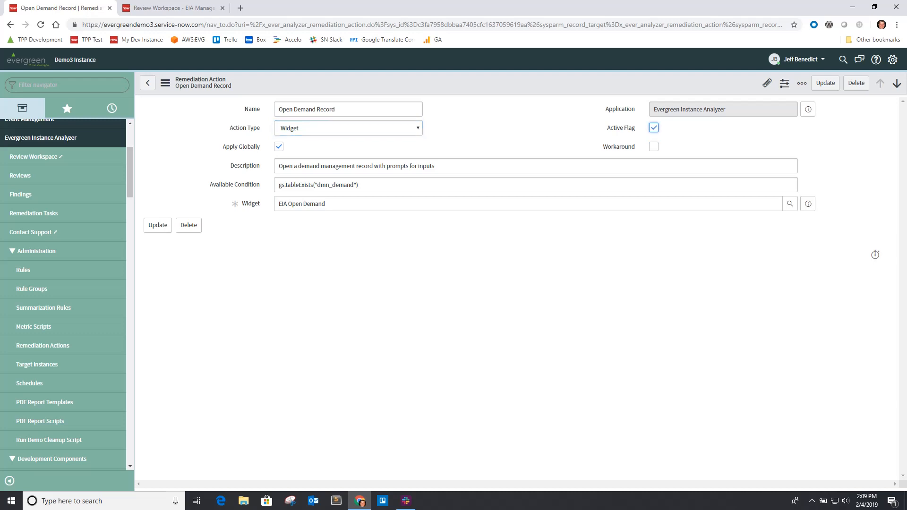
pyautogui.rightClick(455, 84)
pyautogui.click(463, 91)
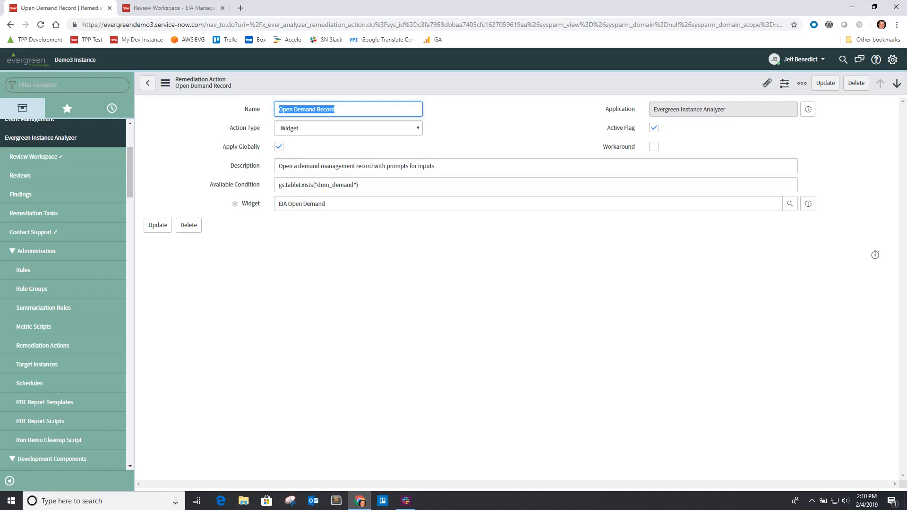
# - In the Review Workspace, open the findings of Best Practice Analysis review RVW0001028 and expand the DemoCleaner remediation task
pyautogui.click(174, 8)
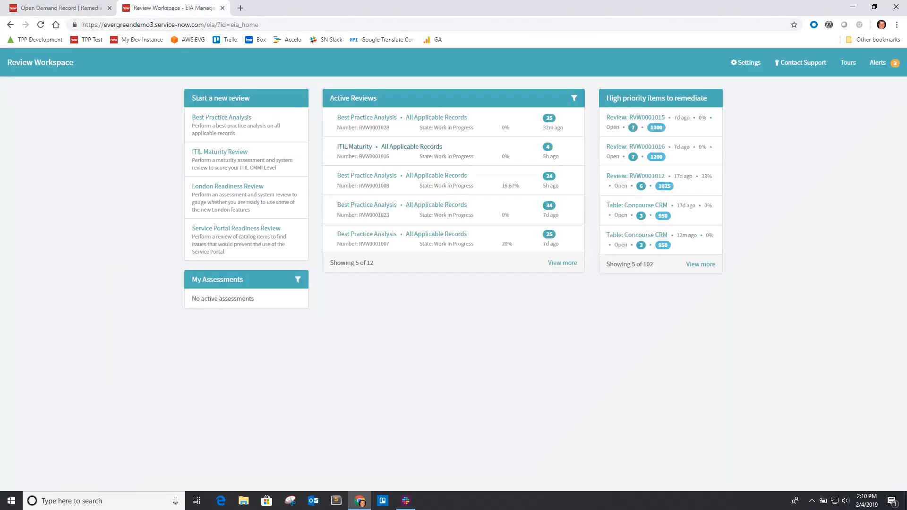
pyautogui.click(401, 118)
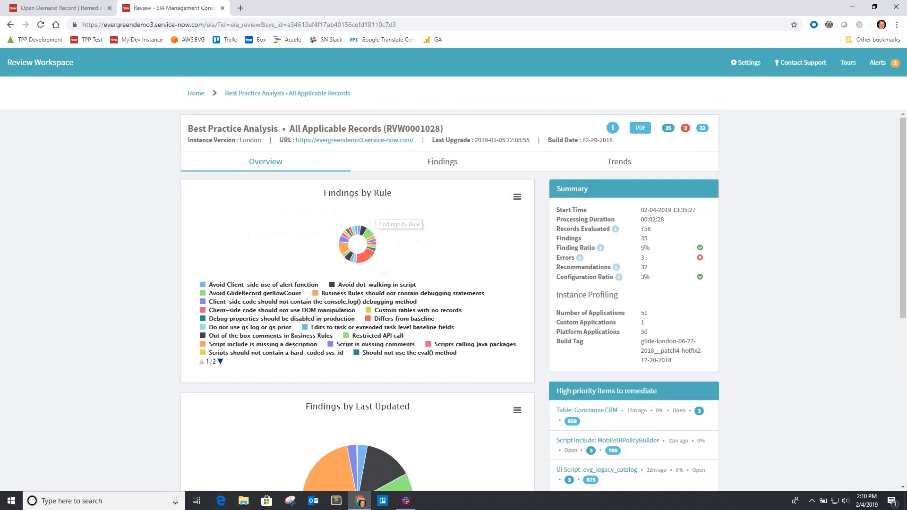
pyautogui.click(446, 162)
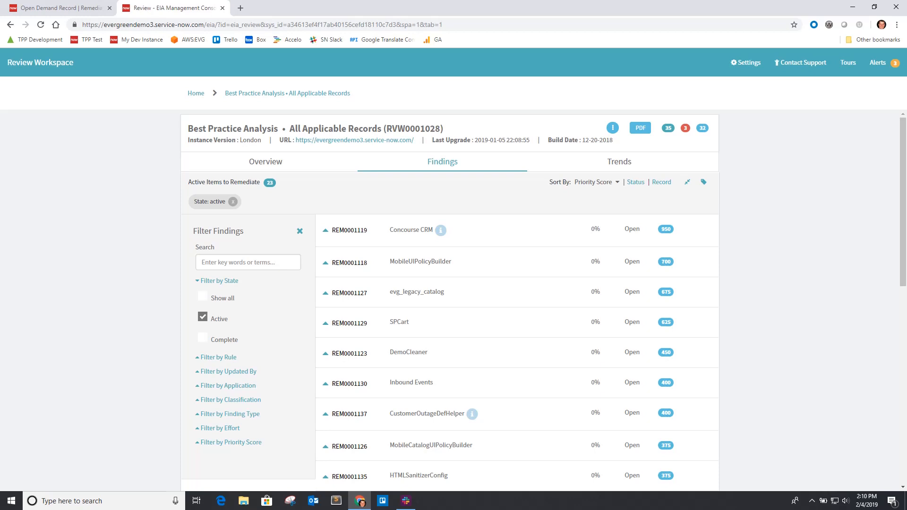
pyautogui.click(325, 353)
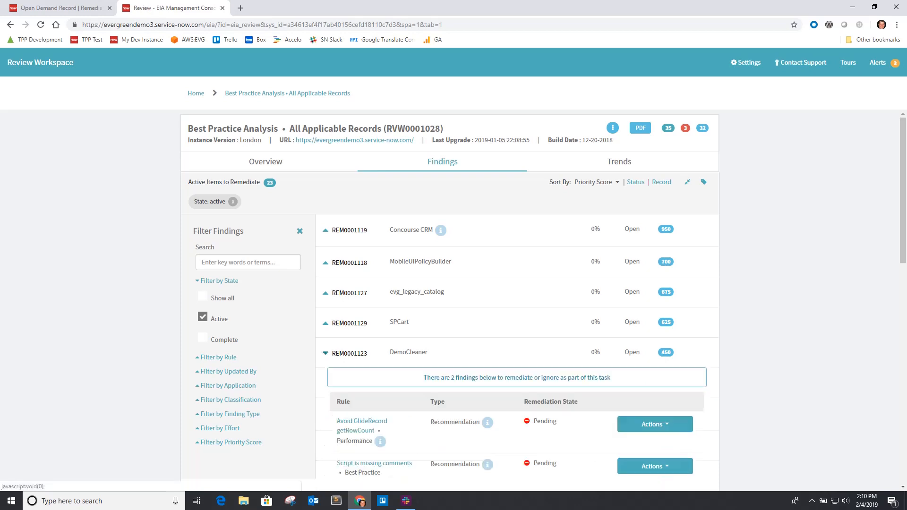
pyautogui.scroll(-3, 450, 302)
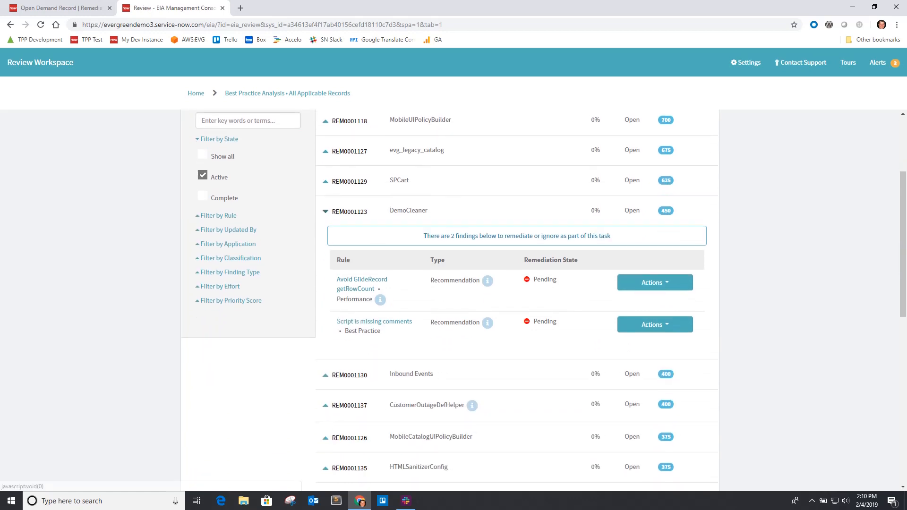
# - Check which actions are offered for the findings of the DemoCleaner and SPCart remediation tasks
pyautogui.click(654, 283)
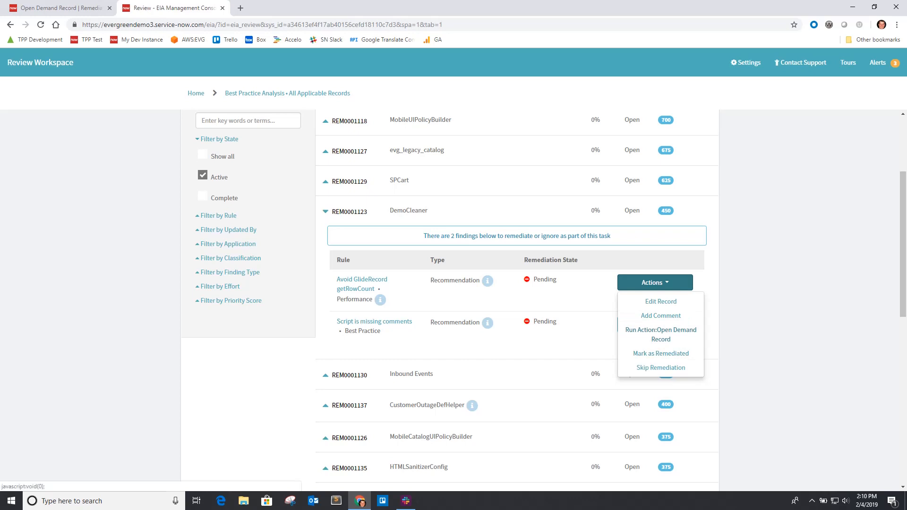
pyautogui.click(326, 181)
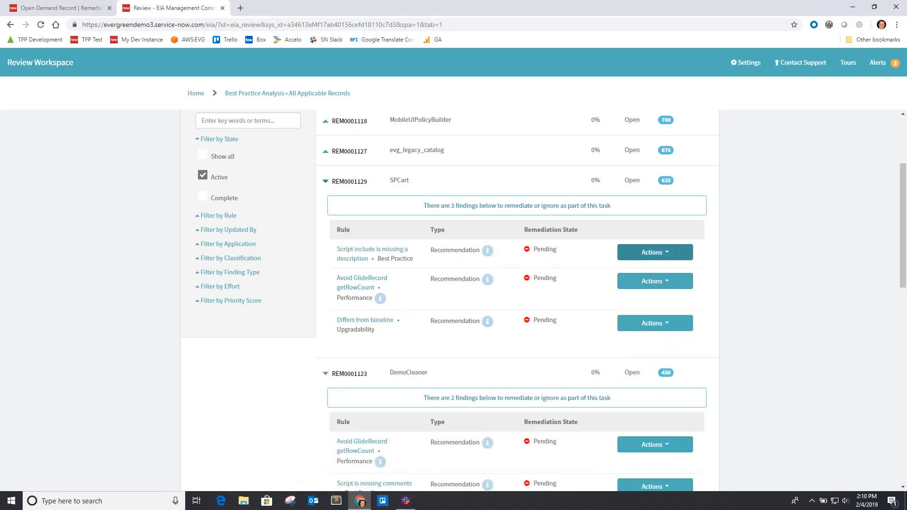
pyautogui.click(654, 252)
pyautogui.click(325, 181)
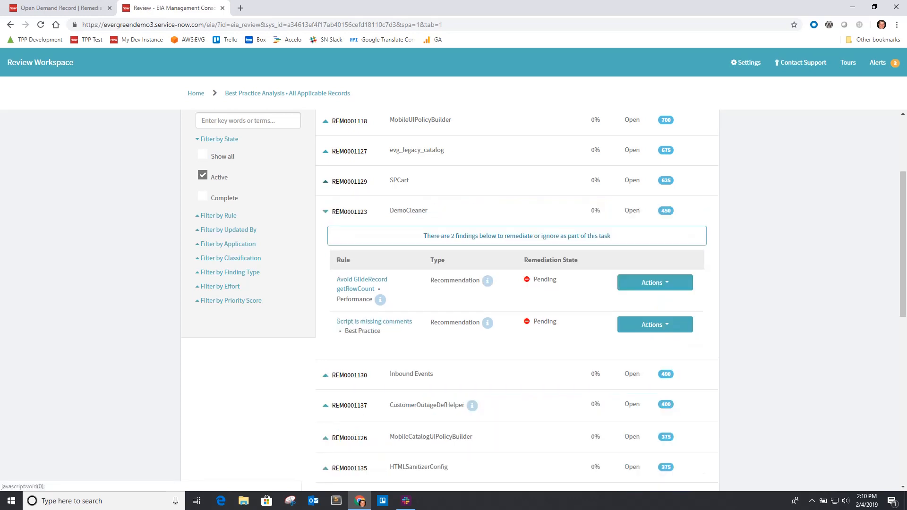
# - Run the Open Demand Record action on DemoCleaner's Avoid GlideRecord getRowCount finding and create the demand with portfolio test
pyautogui.click(654, 282)
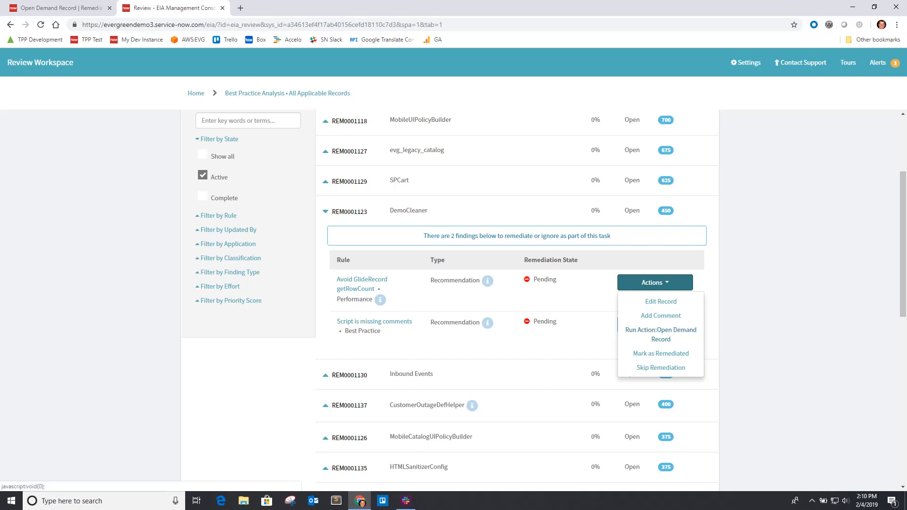
pyautogui.click(661, 334)
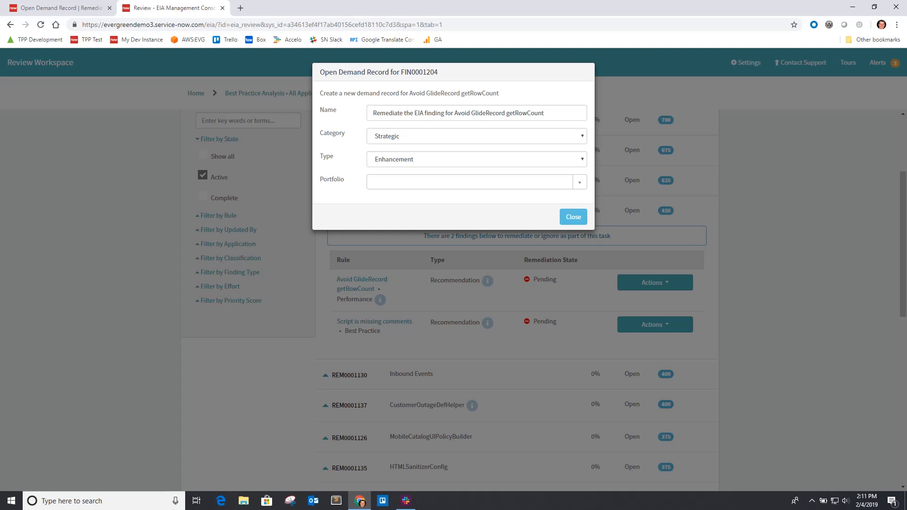
pyautogui.click(476, 136)
pyautogui.press('Escape')
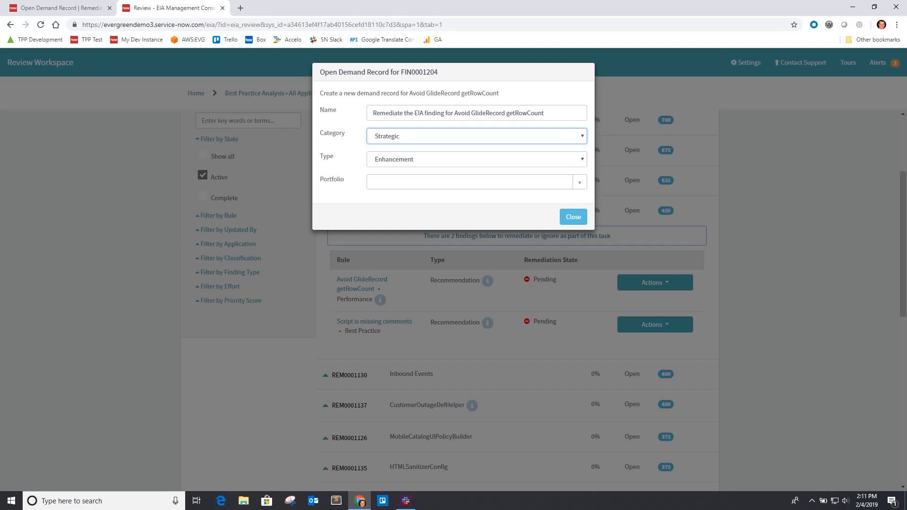
pyautogui.click(477, 159)
pyautogui.press('Escape')
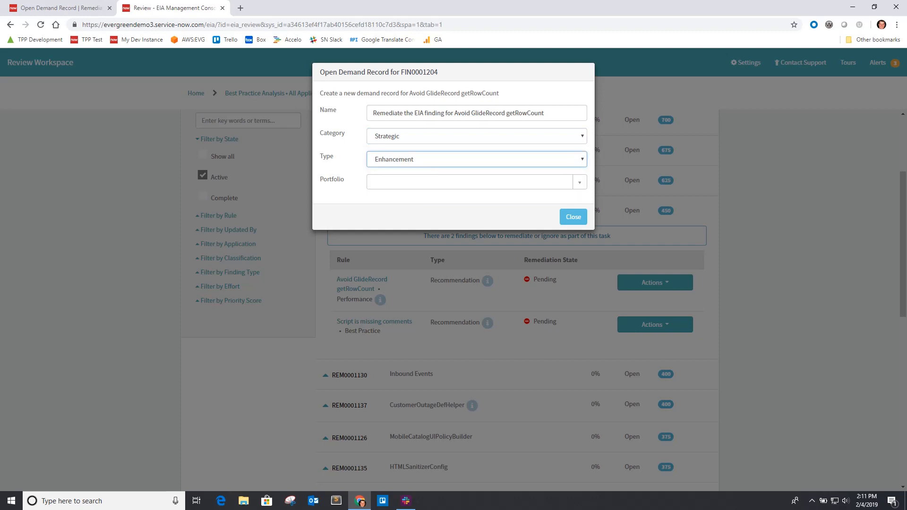
pyautogui.click(472, 182)
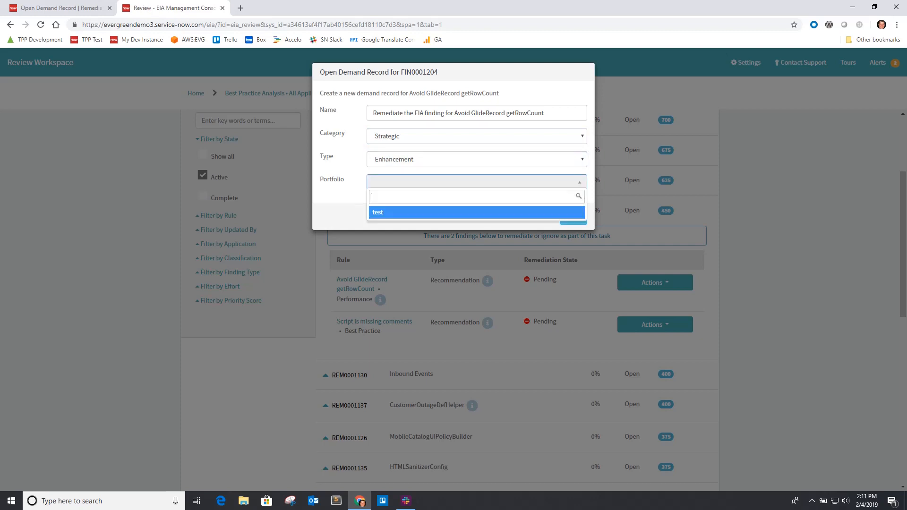
pyautogui.press('Return')
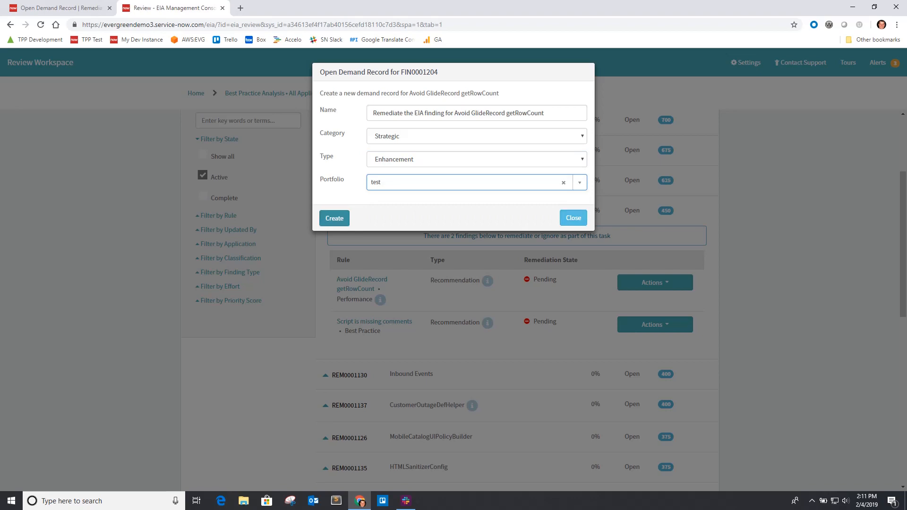
pyautogui.click(335, 218)
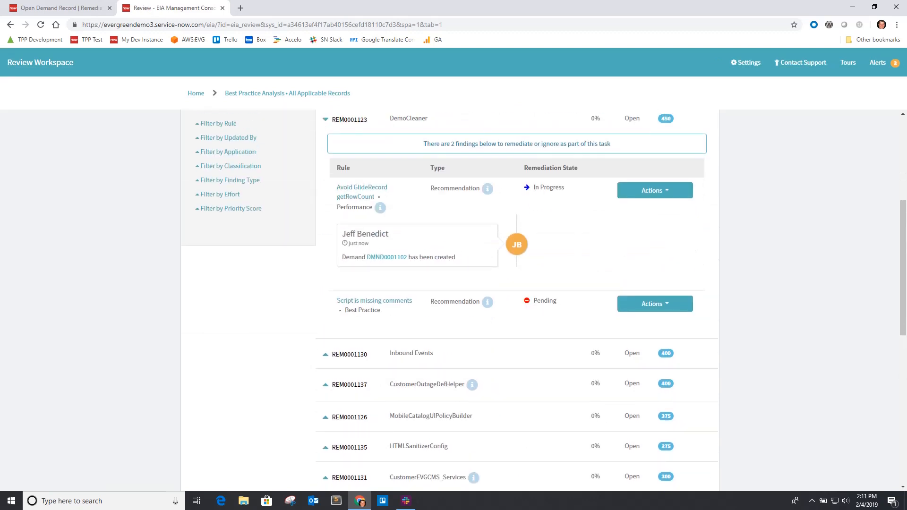
# - Check the finding's remediation state, view the newly created demand, and follow its work note link to the originating remediation task
pyautogui.moveTo(564, 187); pyautogui.dragTo(533, 188)
pyautogui.click(386, 257)
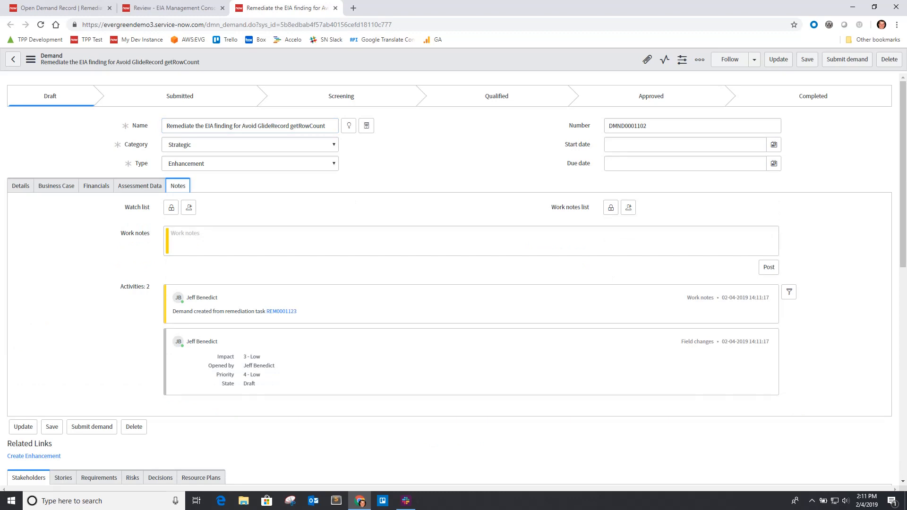
pyautogui.click(282, 311)
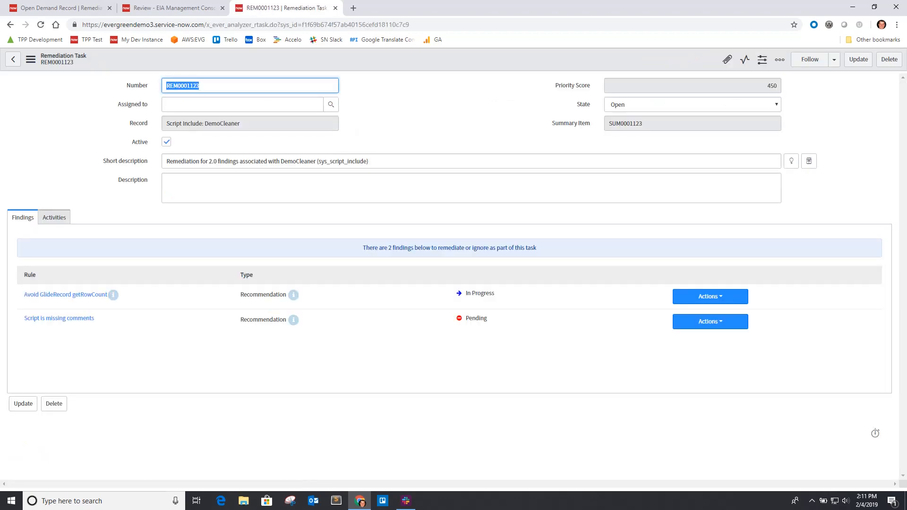
# - Return to the Open Demand Record remediation action and open its EIA Open Demand widget in the Widget Editor
pyautogui.hotkey('ctrl', 'shift', 'Tab')
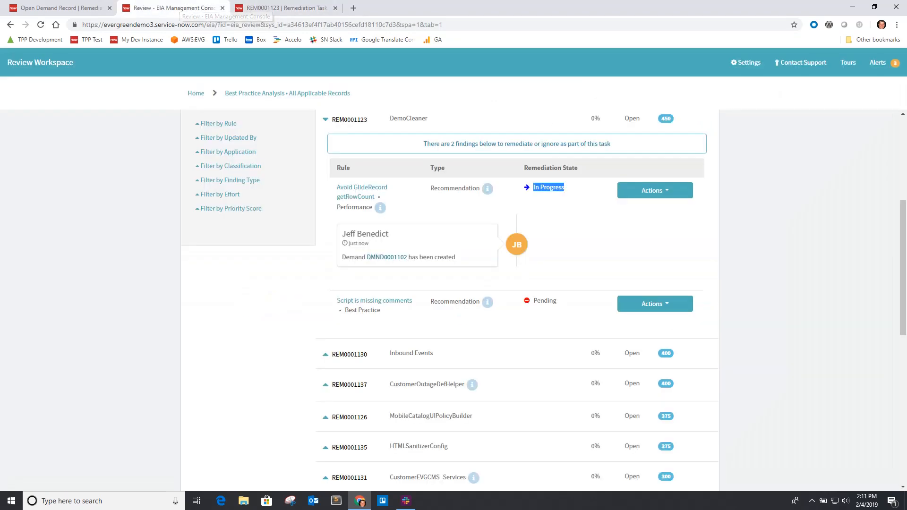
pyautogui.hotkey('ctrl', 'shift', 'Tab')
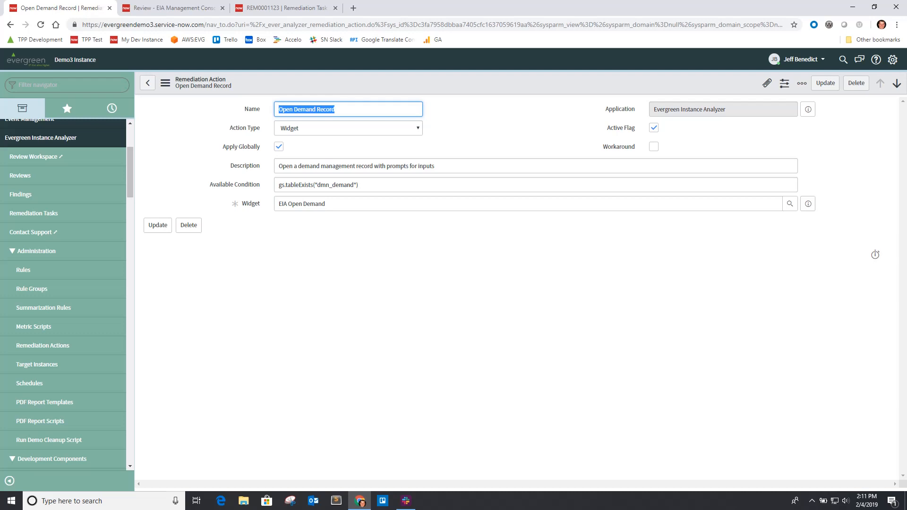
pyautogui.click(807, 204)
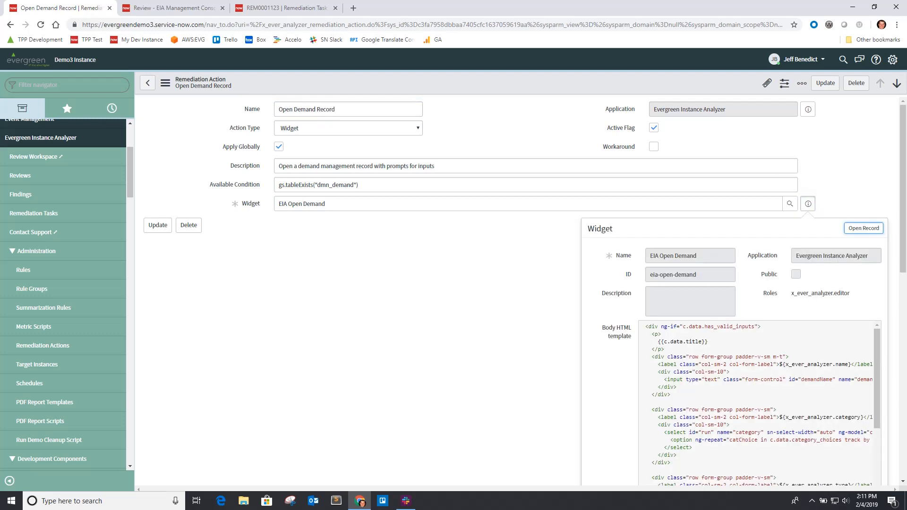
pyautogui.press('Return')
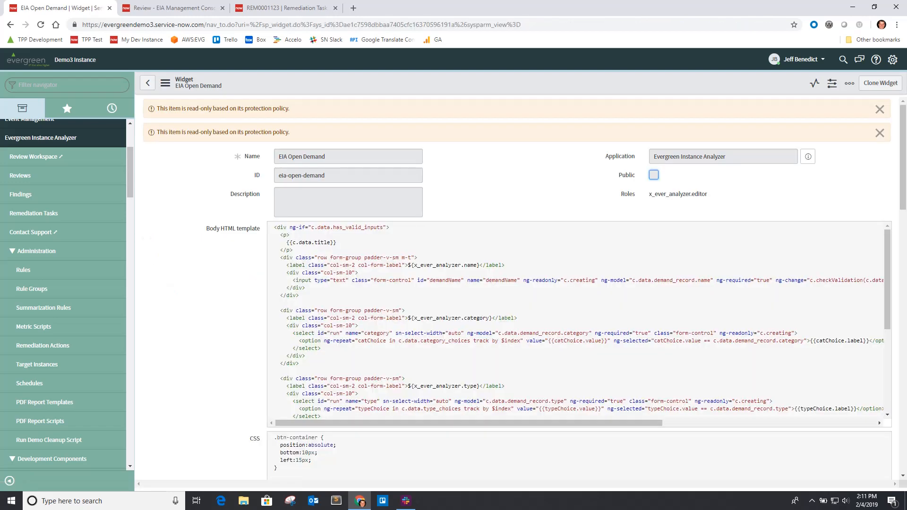
pyautogui.scroll(-20, 516, 288)
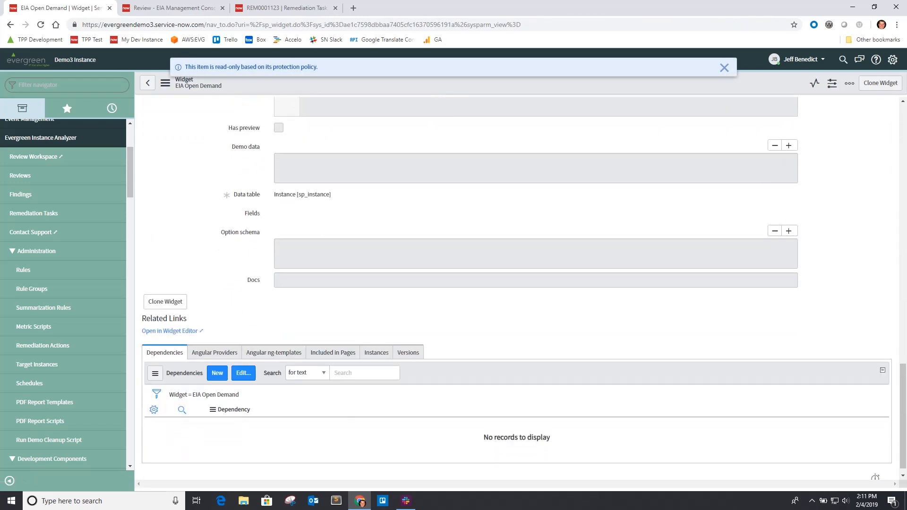
pyautogui.click(170, 330)
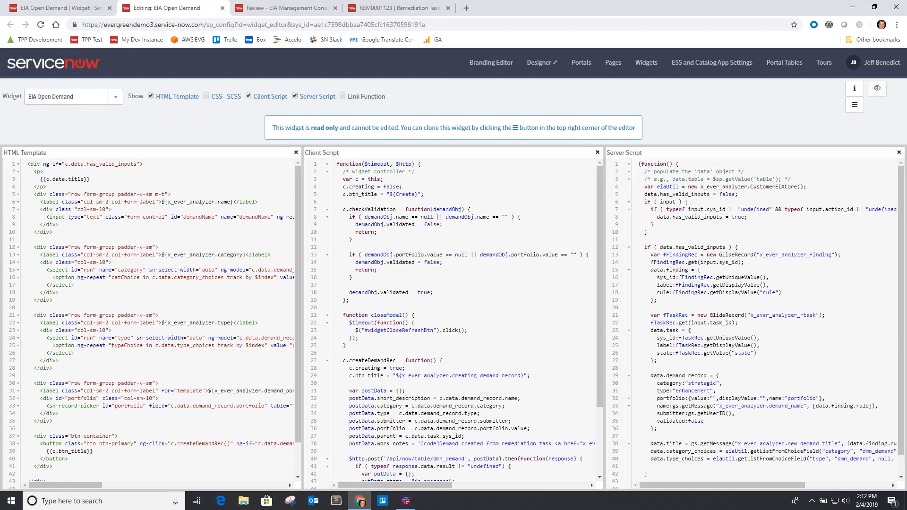
# - Examine how the widget's server script uses the input sys_id and task_id and defines the data.demand_record object
pyautogui.moveTo(720, 262); pyautogui.dragTo(741, 262)
pyautogui.click(722, 262)
pyautogui.doubleClick(722, 322)
pyautogui.scroll(-1, 758, 320)
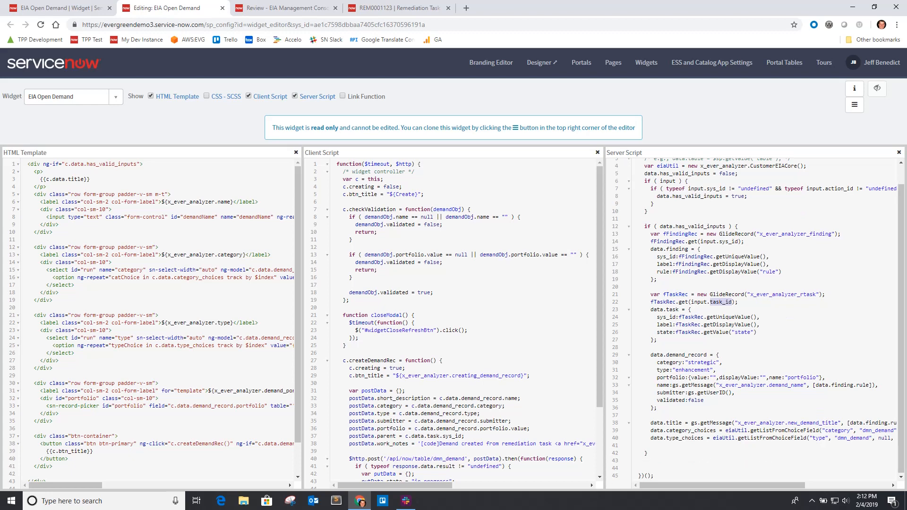
pyautogui.moveTo(651, 355); pyautogui.dragTo(656, 408)
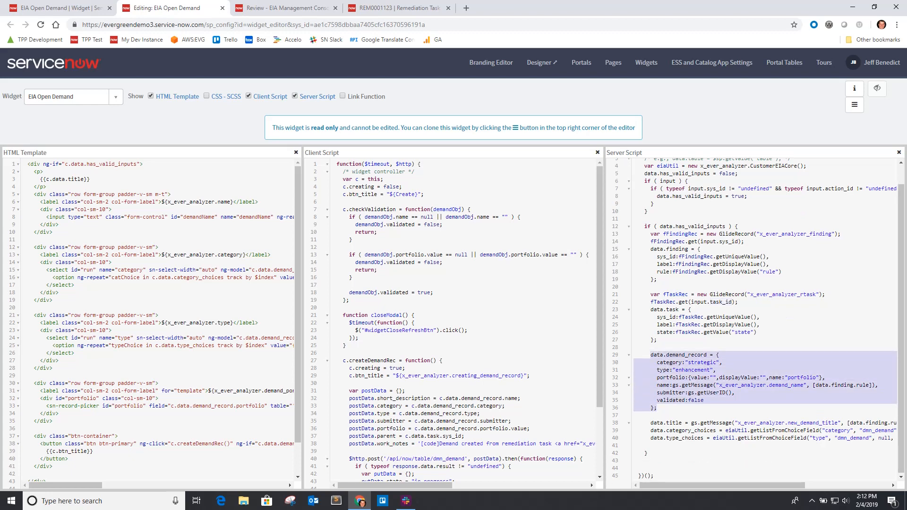